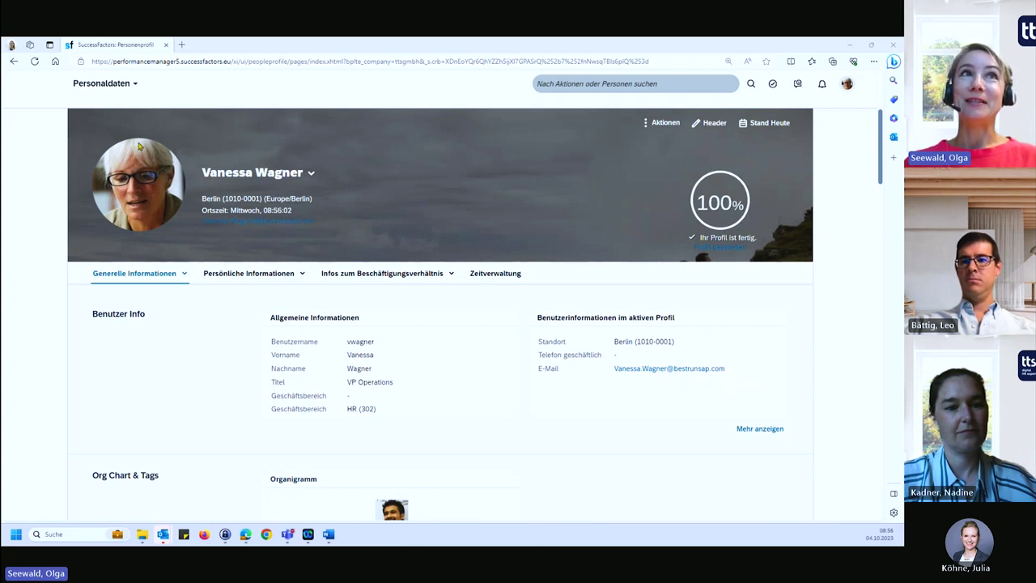
# - Open the Wachstums-Portfolio and save proficiency level 4 for the Agile Arbeitsmethoden competency
pyautogui.click(136, 89)
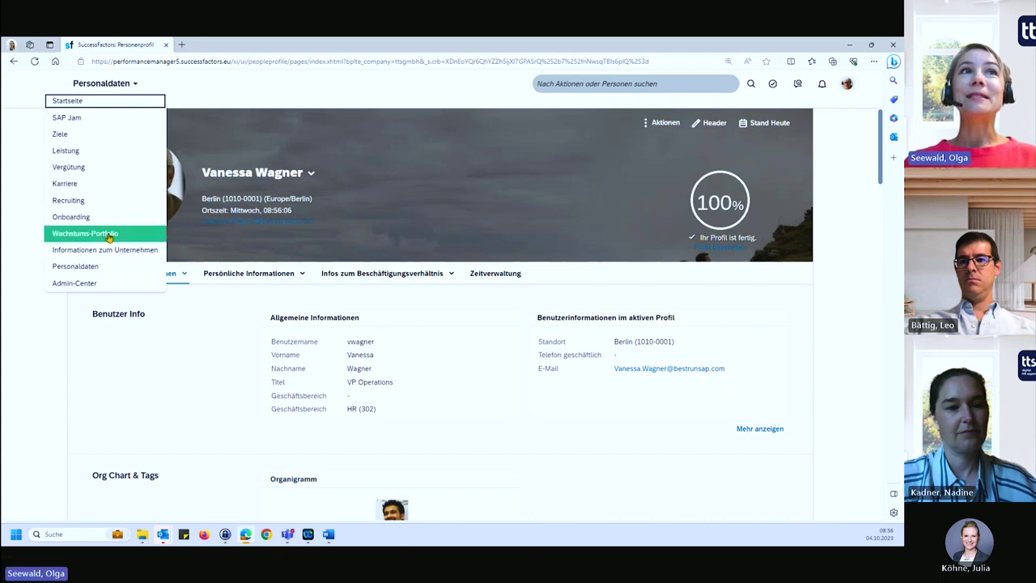
pyautogui.click(109, 237)
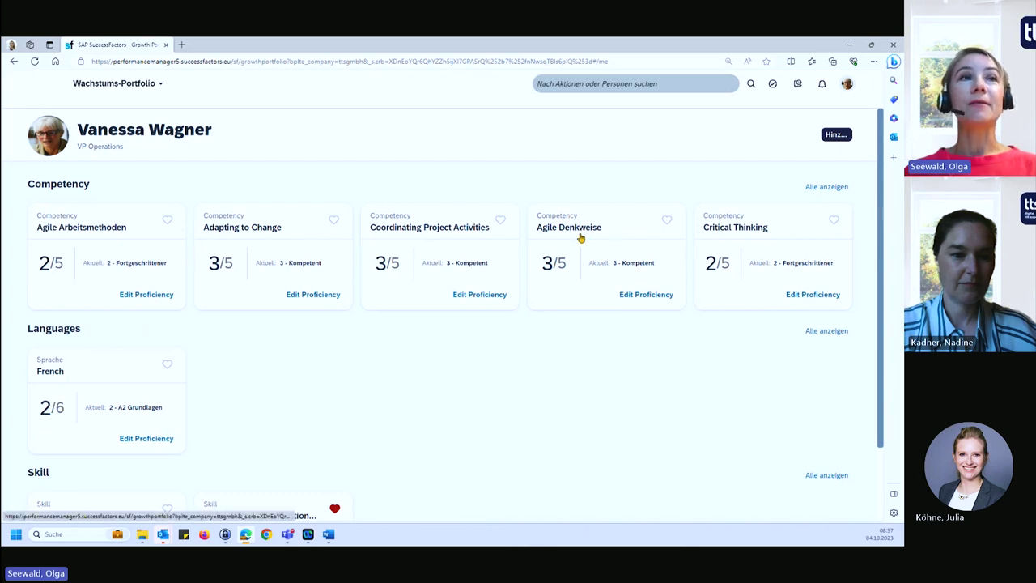
pyautogui.click(135, 297)
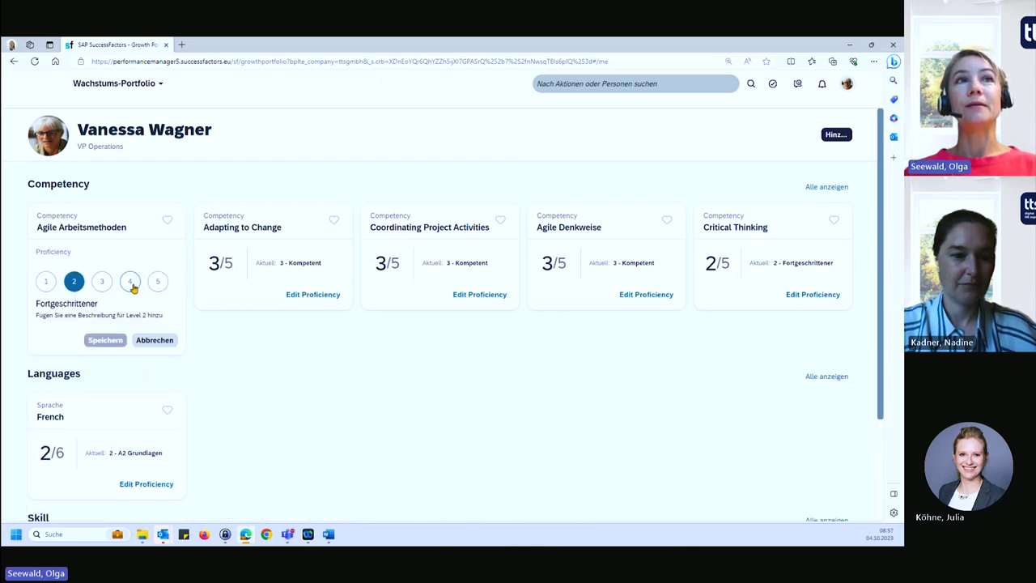
pyautogui.click(132, 283)
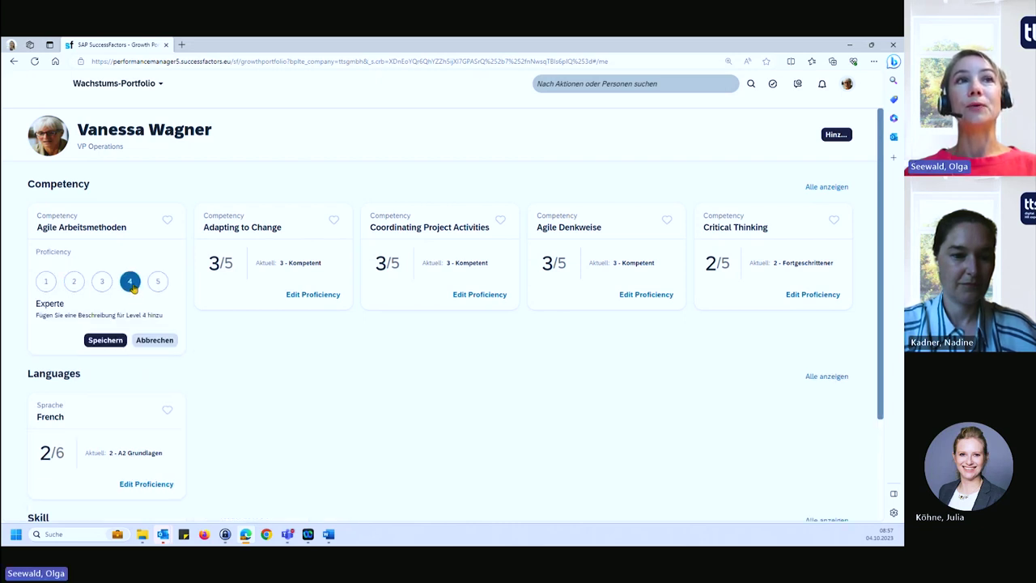
pyautogui.click(105, 341)
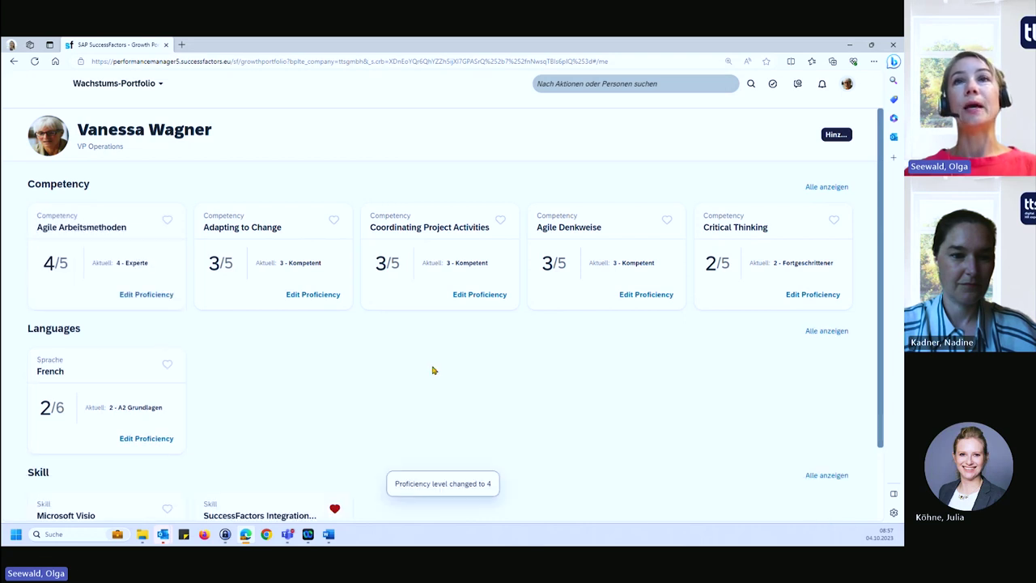
# - Mark the Agile Denkweise and Agile Arbeitsmethoden competencies as passions in the portfolio
pyautogui.scroll(-1, 666, 271)
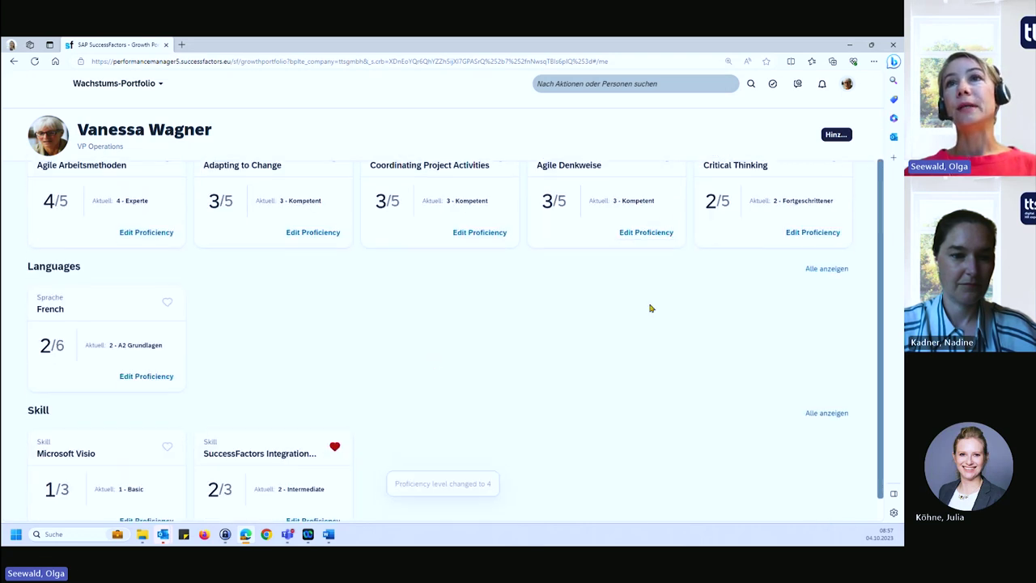
pyautogui.scroll(1, 650, 312)
pyautogui.scroll(1, 652, 320)
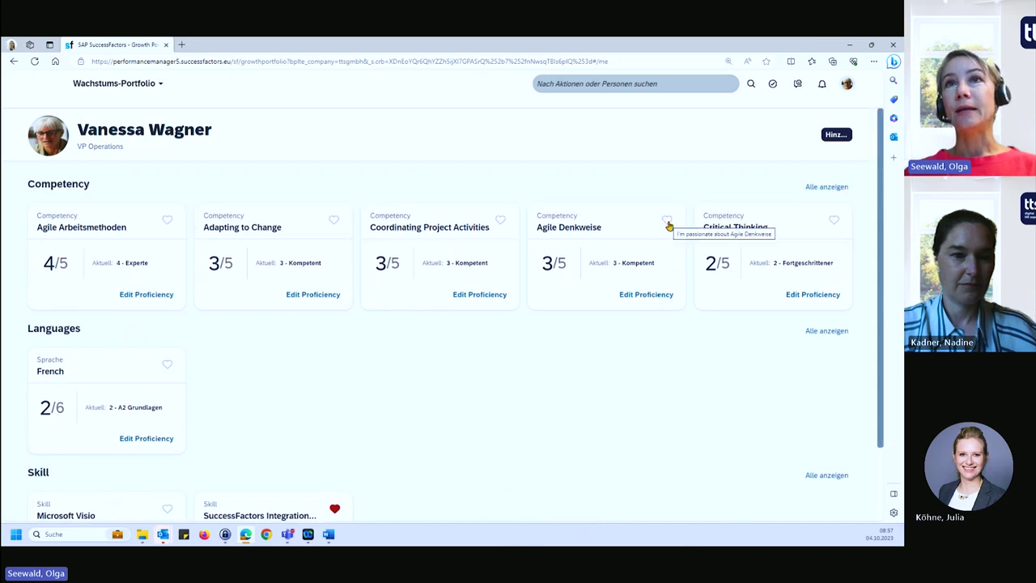
pyautogui.click(666, 222)
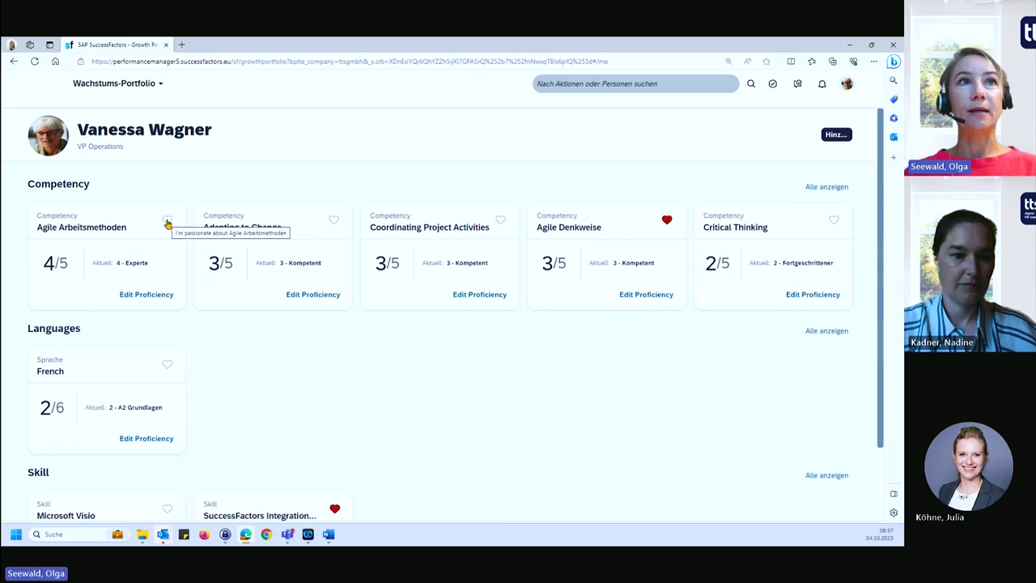
pyautogui.click(167, 222)
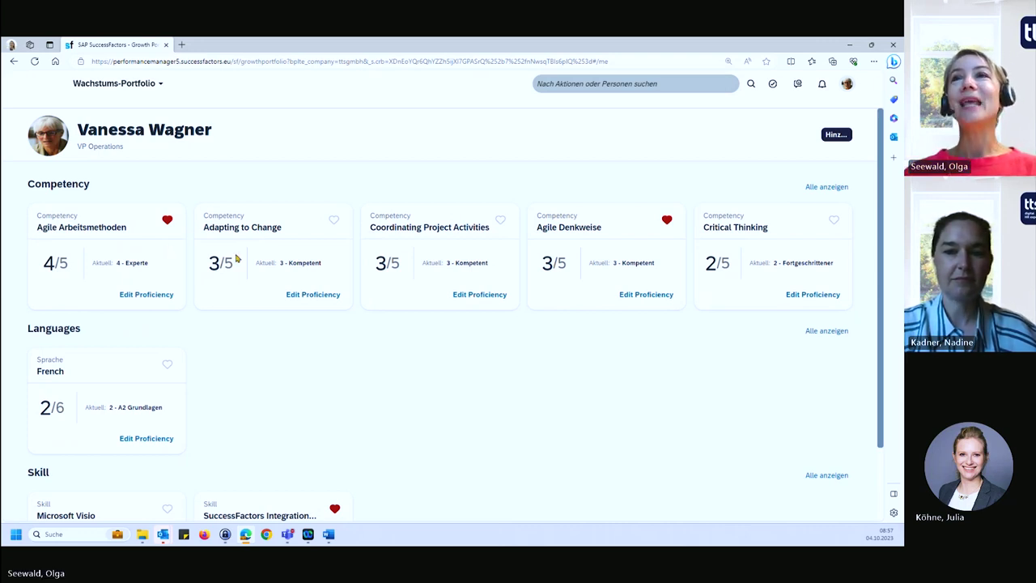
# - Find the competency Agiles Projektmanagement by searching for "Agil" among the Competency attributes and add it to the portfolio
pyautogui.click(837, 135)
pyautogui.click(837, 136)
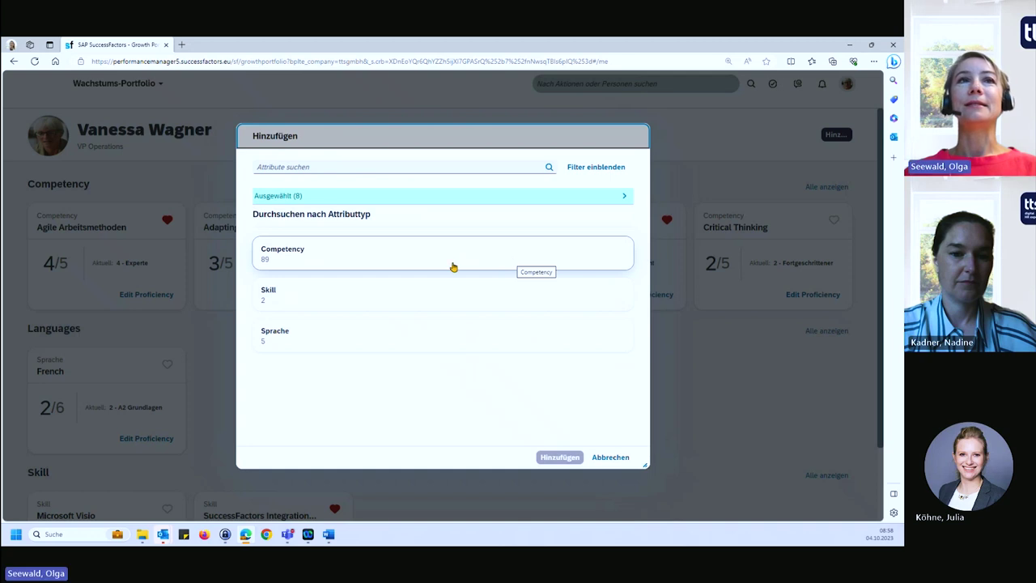
pyautogui.click(275, 254)
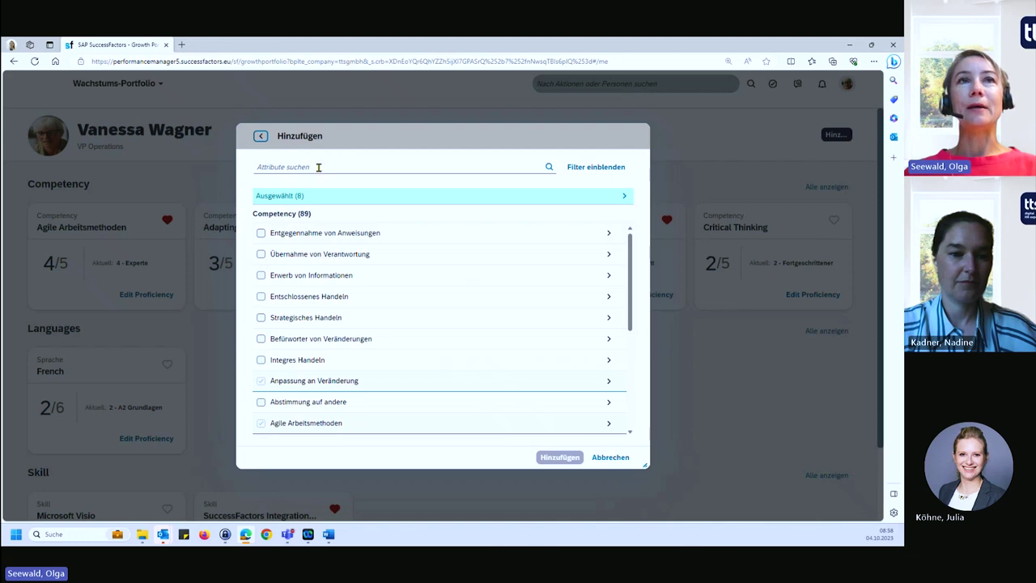
pyautogui.click(319, 167)
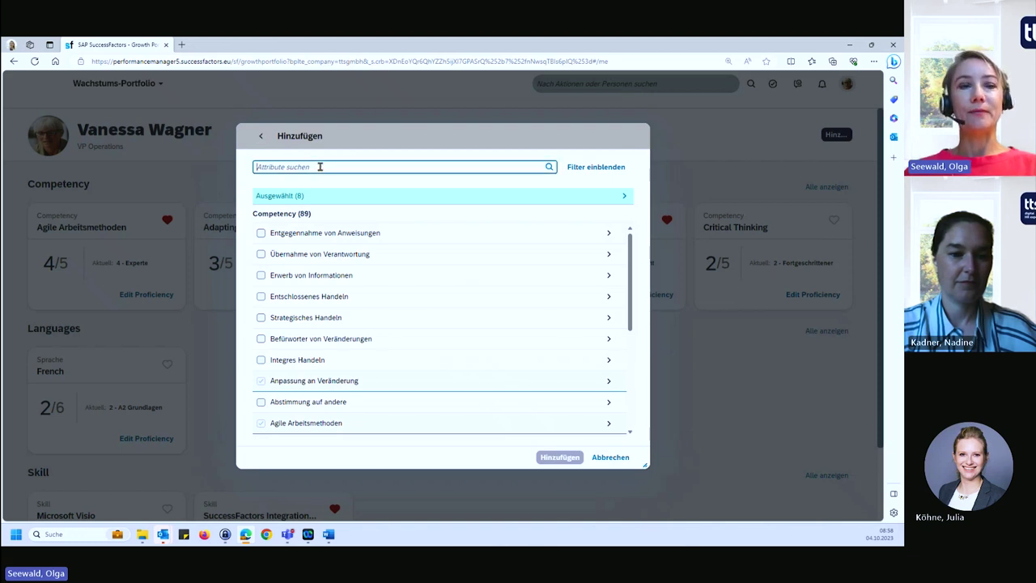
pyautogui.write('Agil')
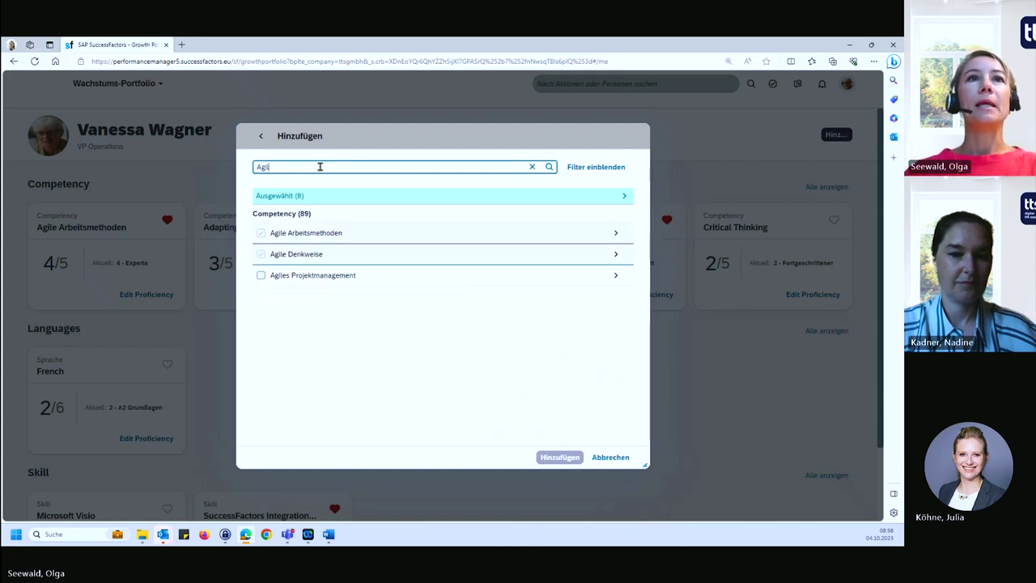
pyautogui.click(261, 275)
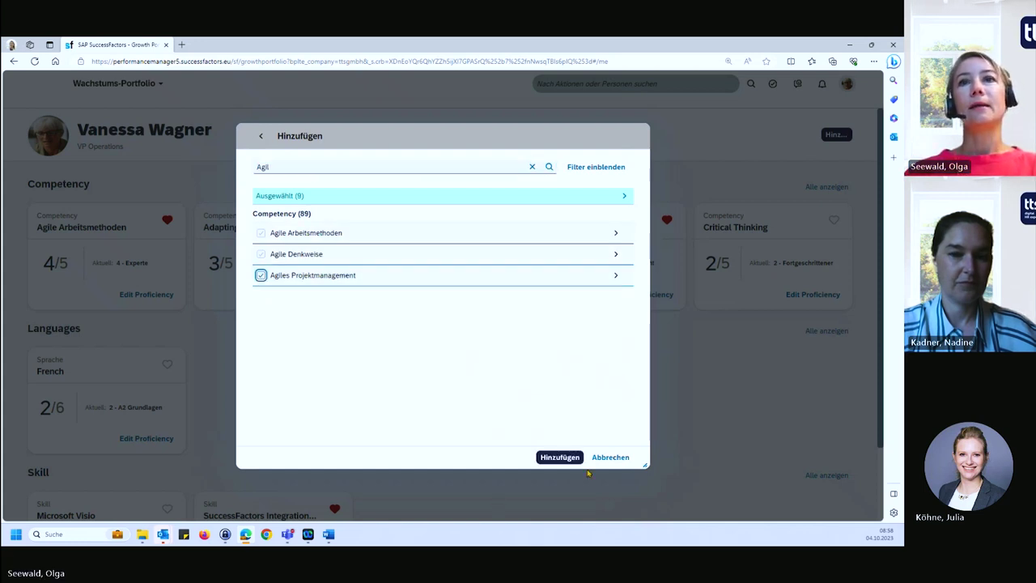
pyautogui.click(571, 456)
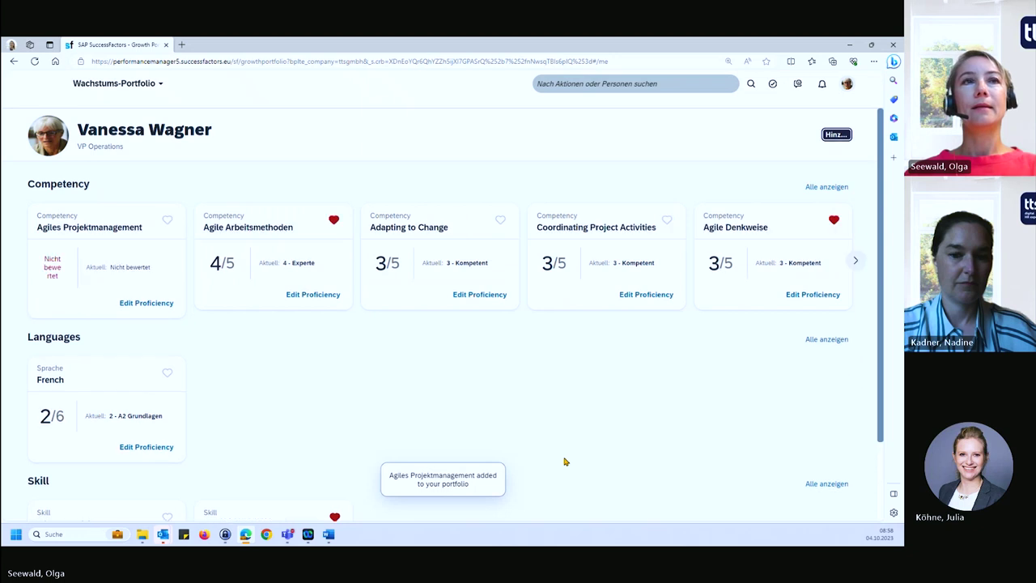
# - Rate the Agiles Projektmanagement competency at proficiency level 3 and save it
pyautogui.click(131, 302)
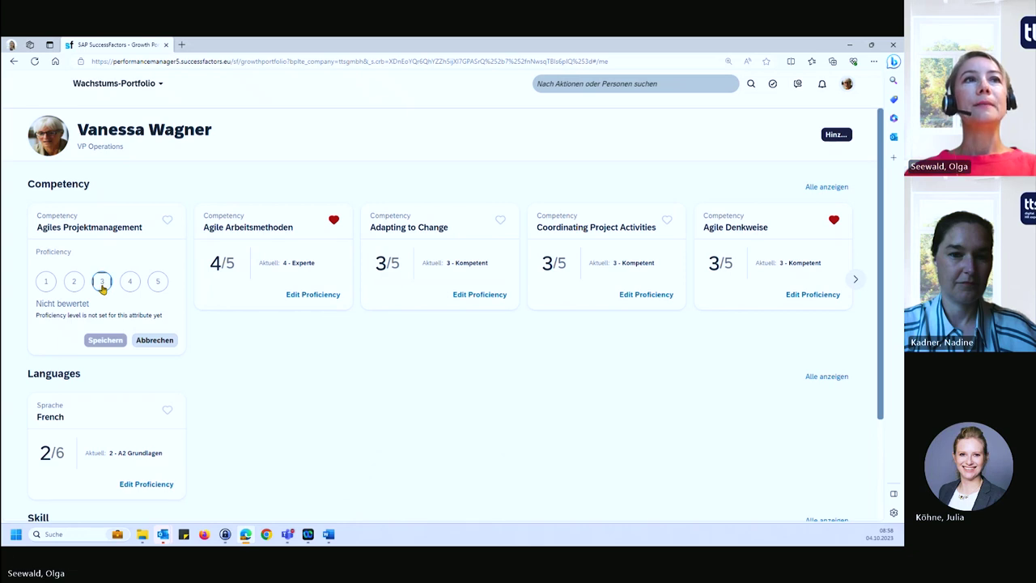
pyautogui.click(102, 283)
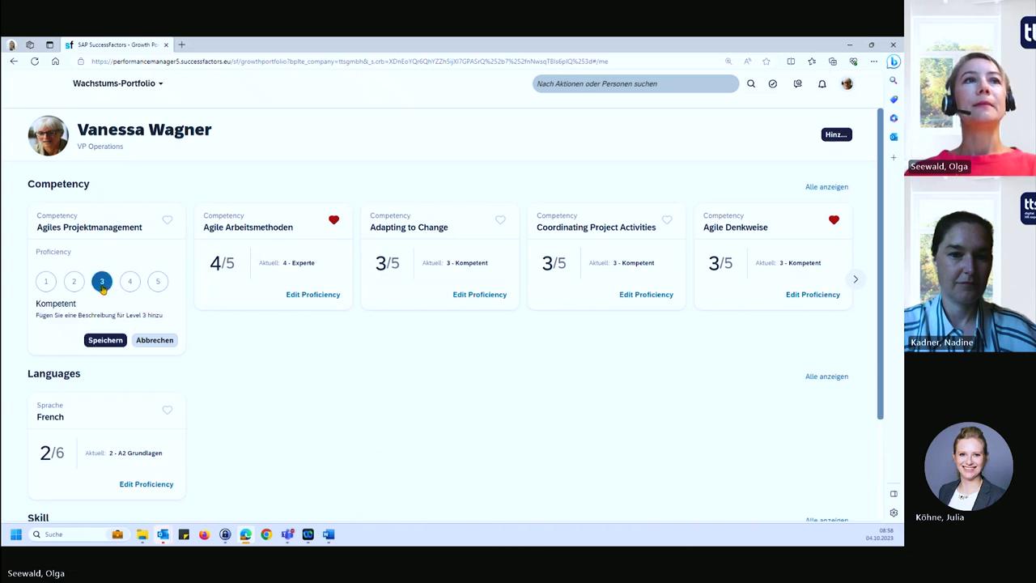
pyautogui.click(103, 343)
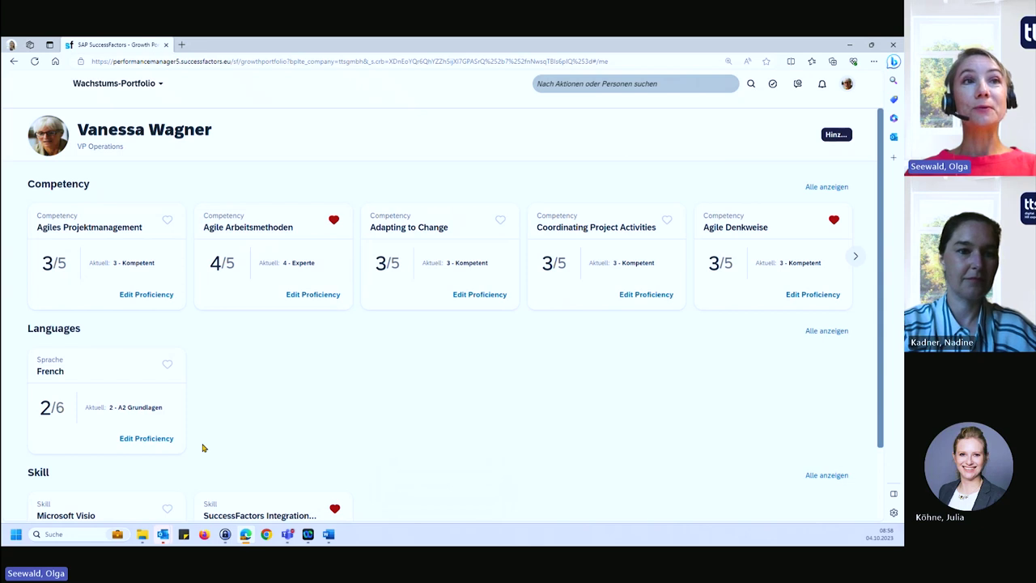
# - Set the French language proficiency to "4 - B2 Gute Mittelstufe", save it and review the rest of the portfolio
pyautogui.click(131, 444)
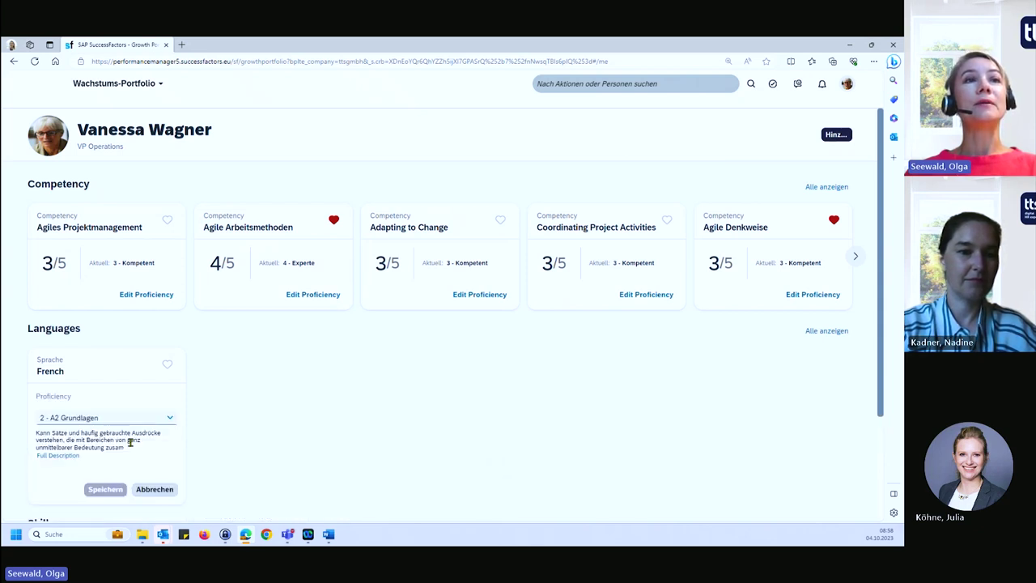
pyautogui.click(169, 421)
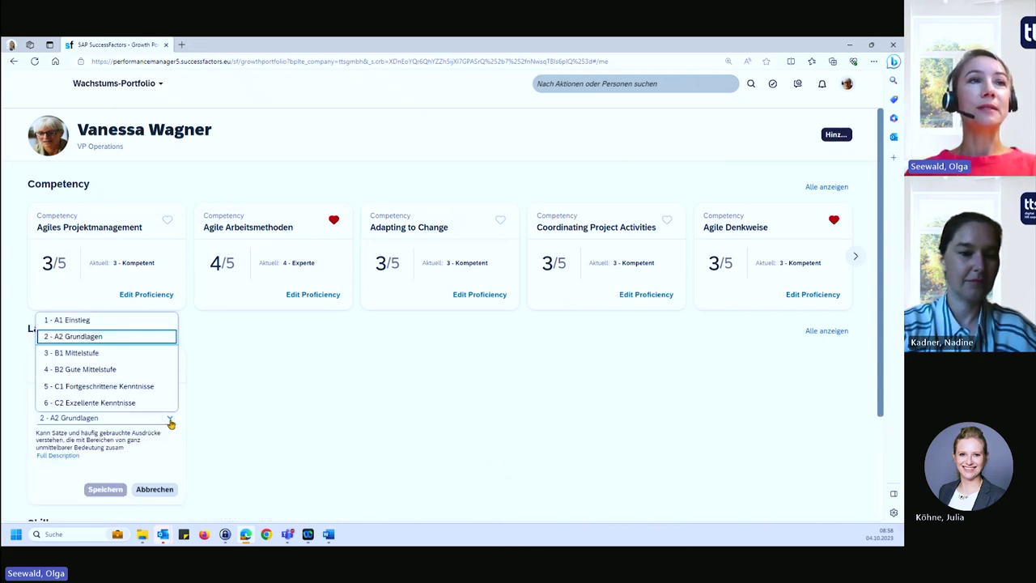
pyautogui.click(87, 373)
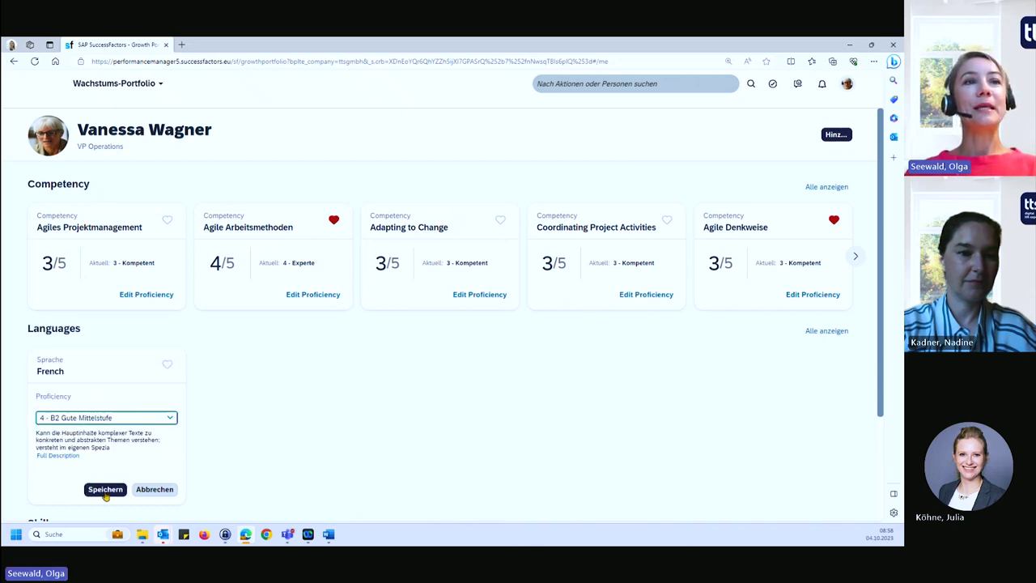
pyautogui.click(105, 489)
pyautogui.scroll(-1, 474, 394)
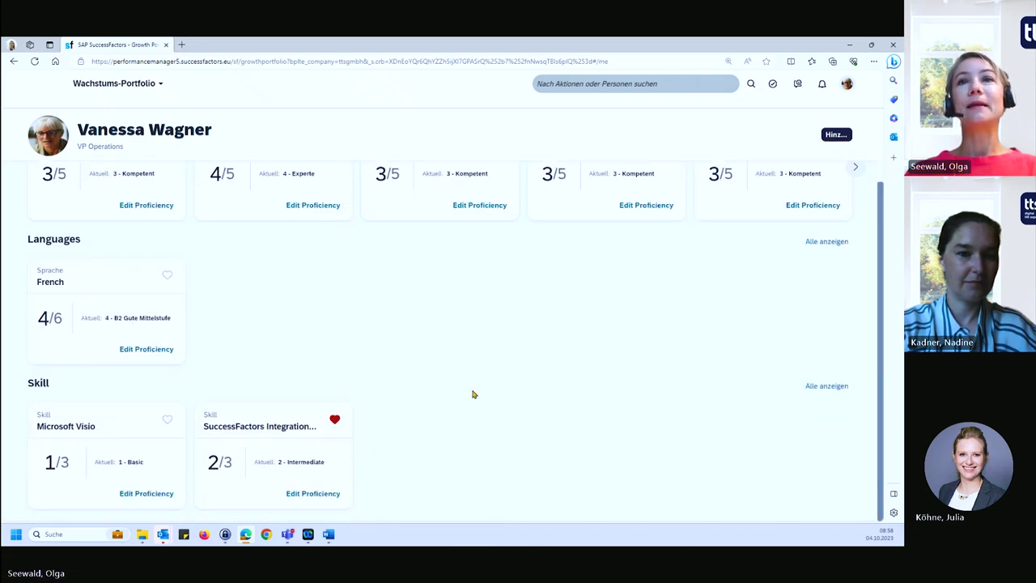
pyautogui.scroll(1, 474, 395)
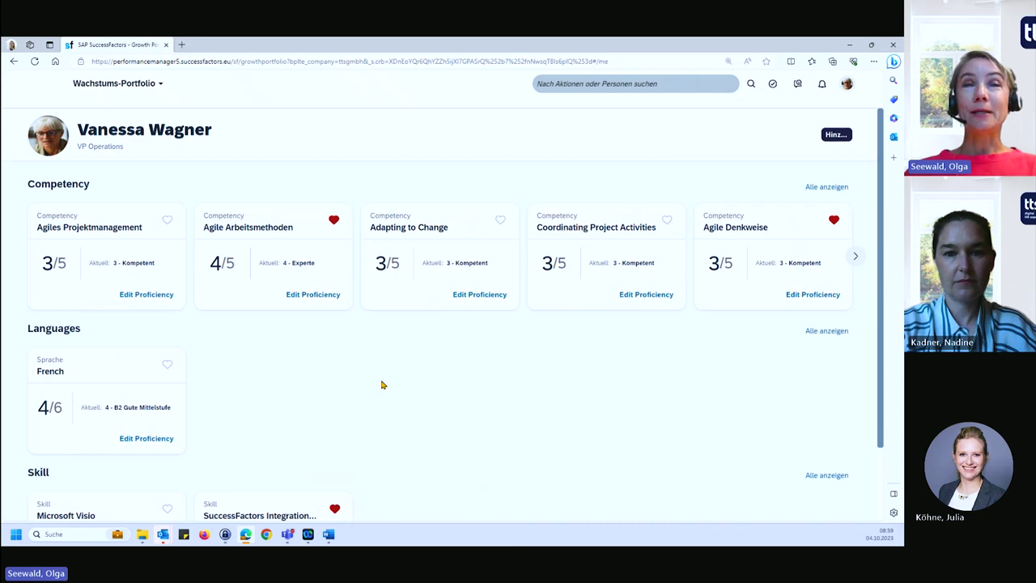
# - Go to the Startseite and open the Wachstums-Portfolio of the Production Director from the team overview
pyautogui.click(161, 85)
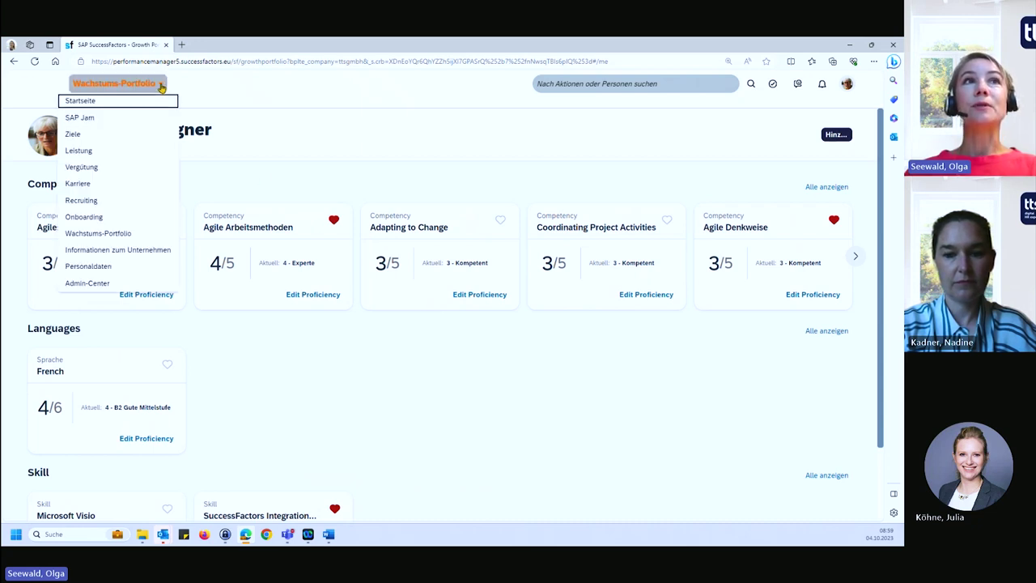
pyautogui.click(137, 103)
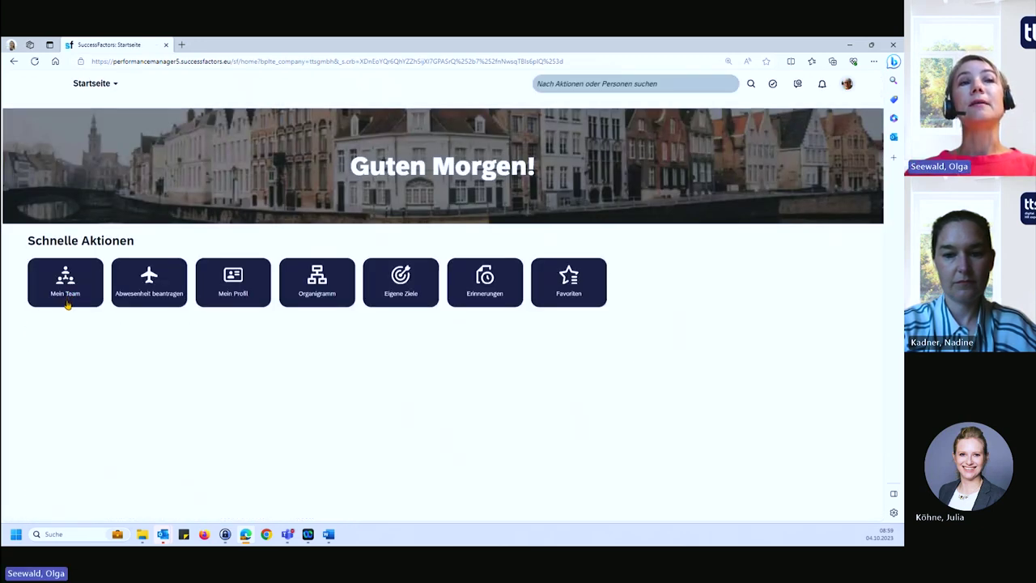
pyautogui.click(66, 301)
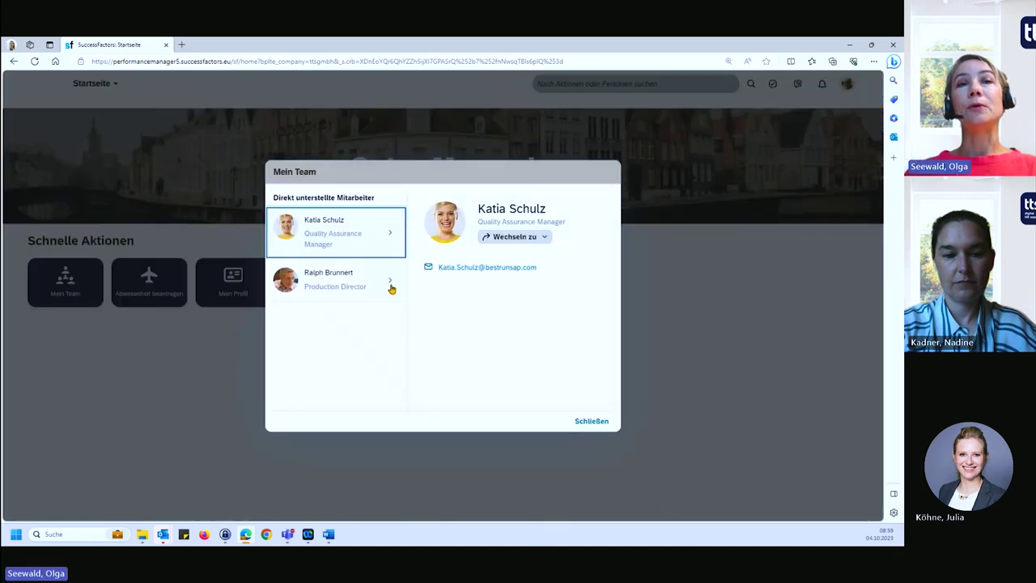
pyautogui.click(392, 283)
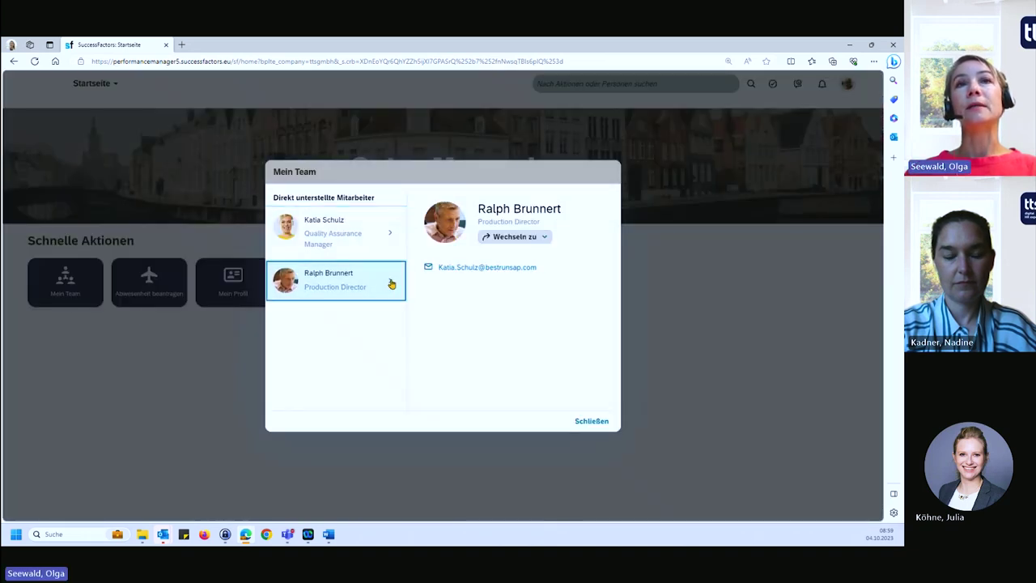
pyautogui.click(546, 238)
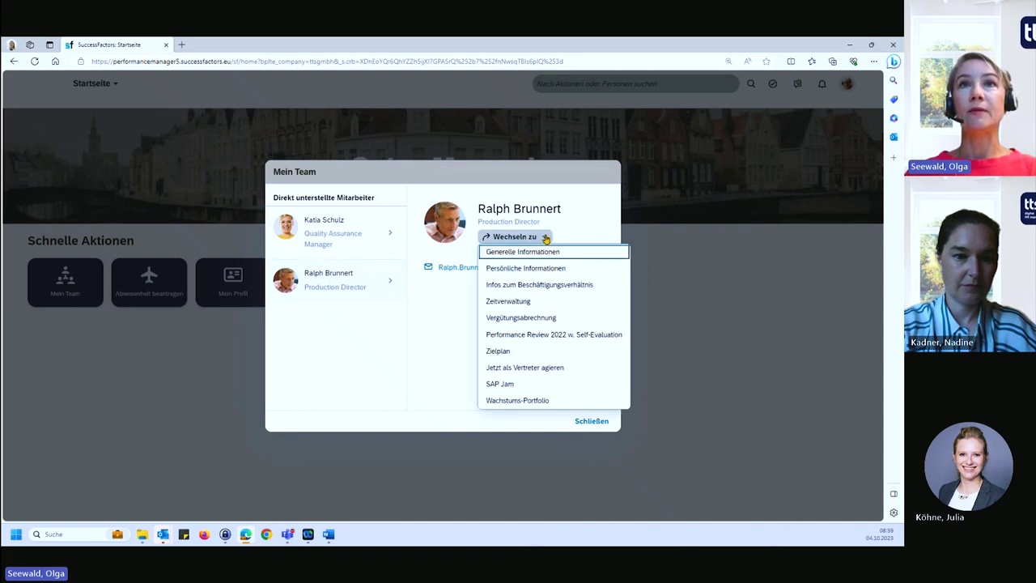
pyautogui.click(530, 399)
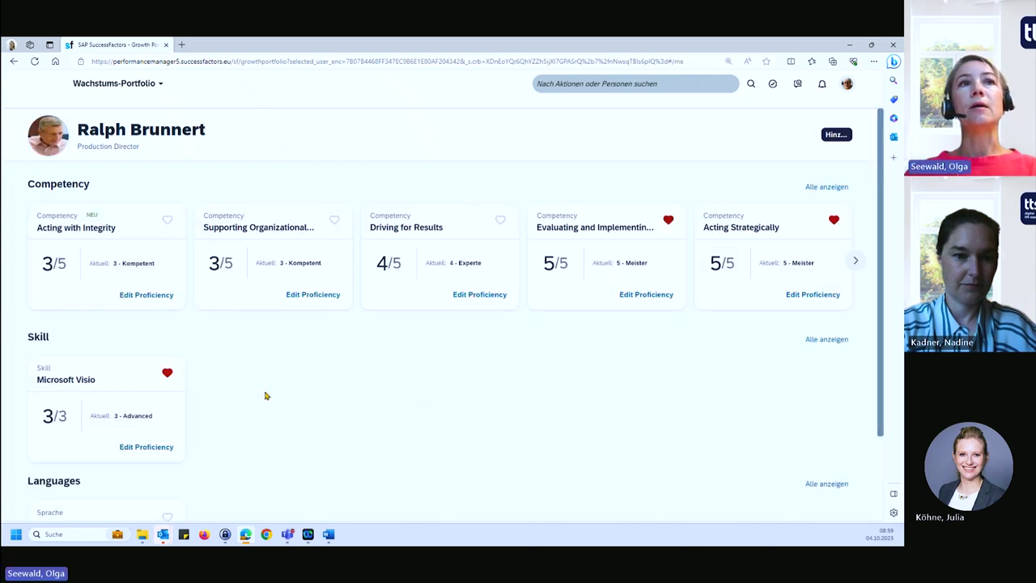
# - Select proficiency level 4 for Acting with Integrity without saving it, and open the details of the Driving for Results competency
pyautogui.click(127, 298)
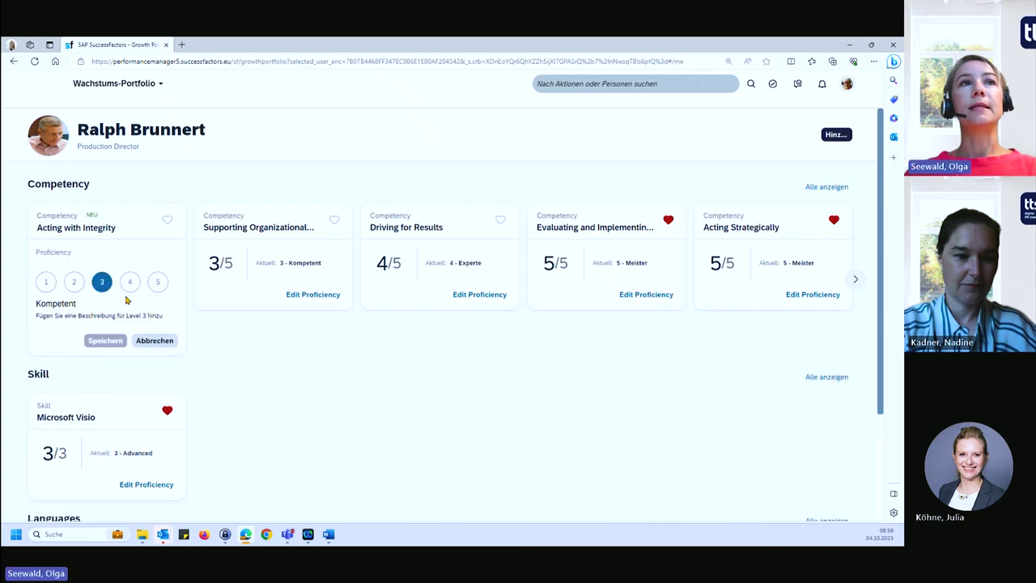
pyautogui.click(129, 281)
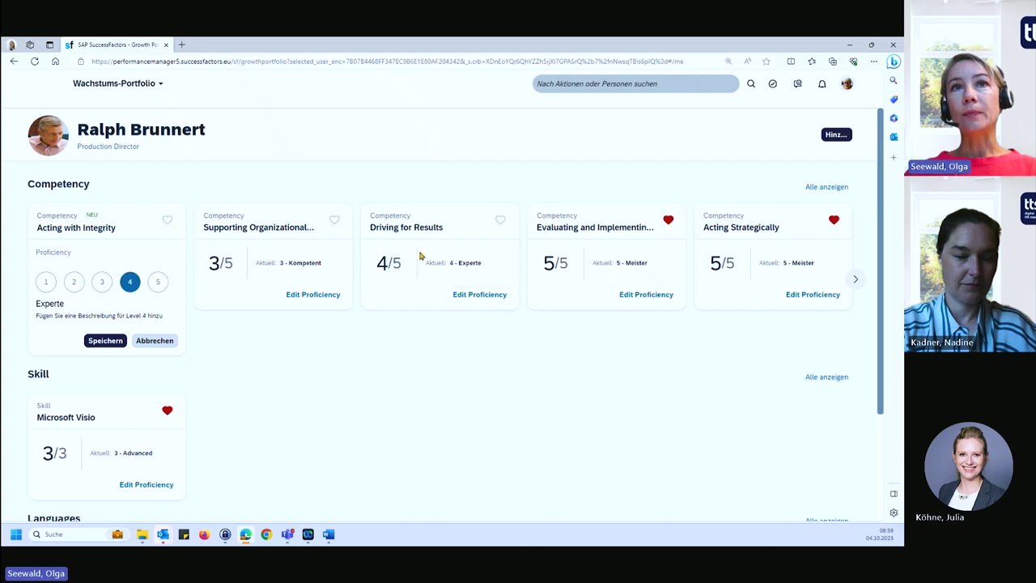
pyautogui.click(405, 228)
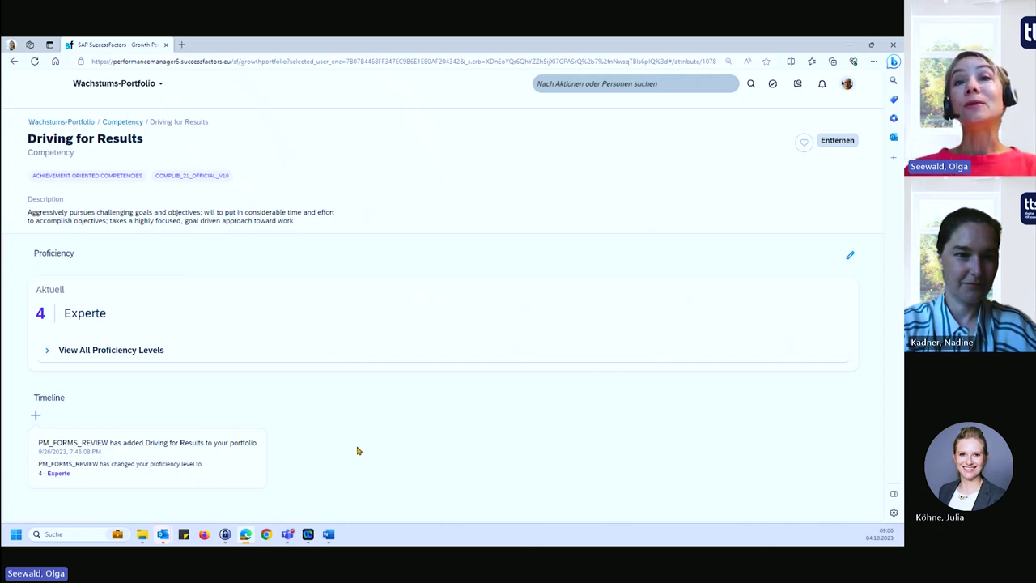
# - Search the available actions for "attr" and open Talent-Intelligence-Hub verwalten
pyautogui.click(580, 82)
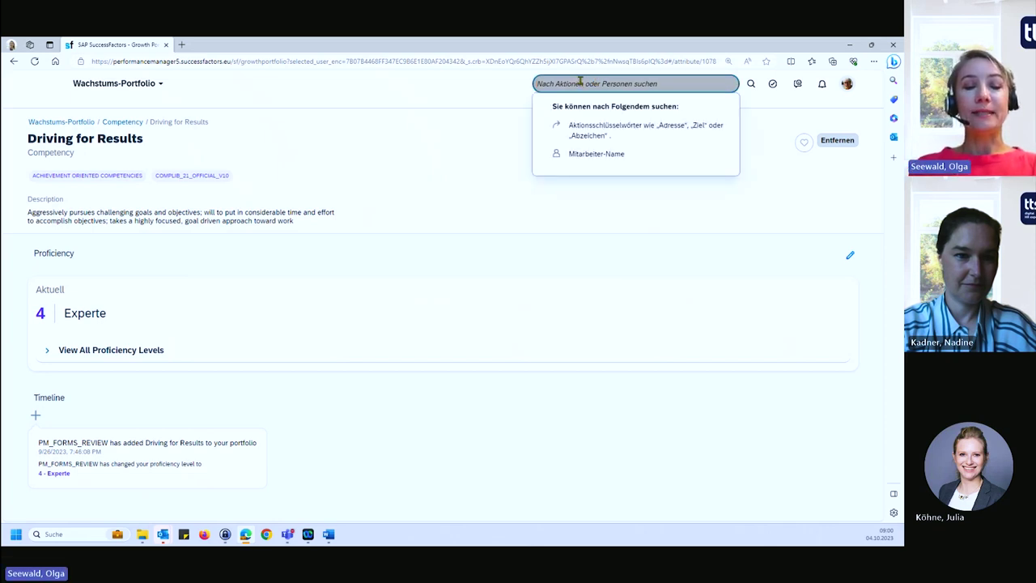
pyautogui.write('attr')
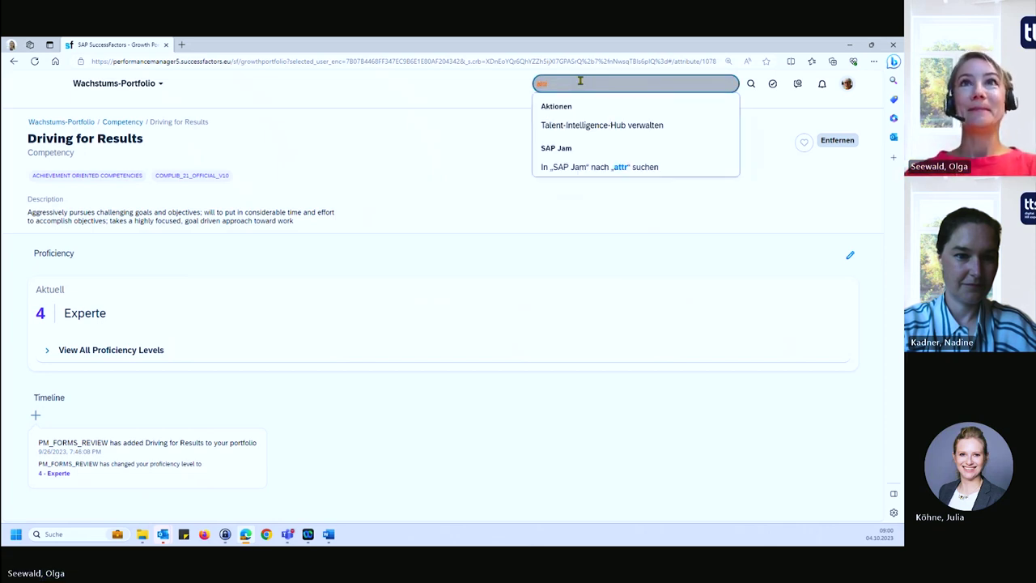
pyautogui.click(589, 129)
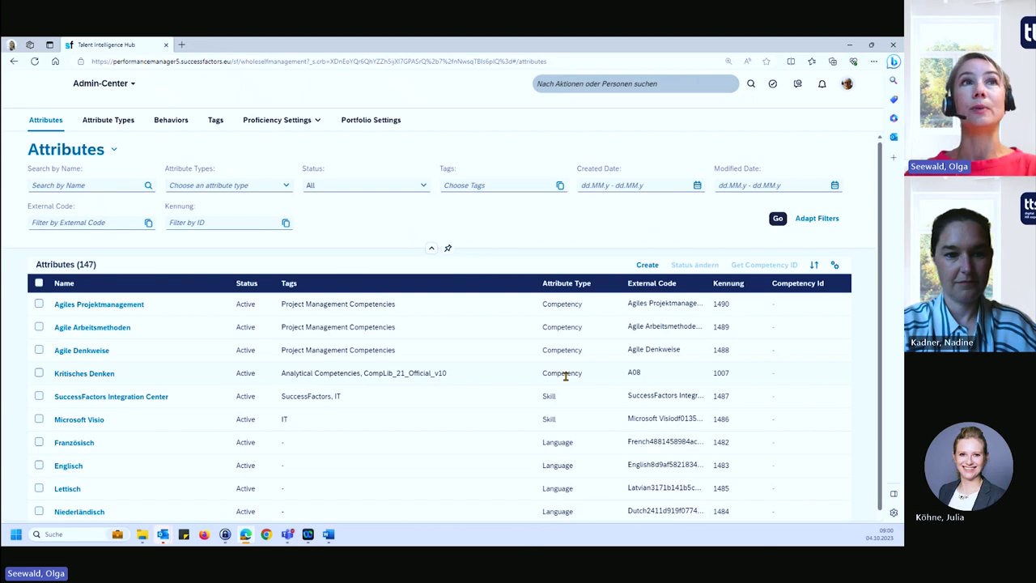
# - Review the overview of attribute types and the list of tags used for the attributes
pyautogui.click(123, 121)
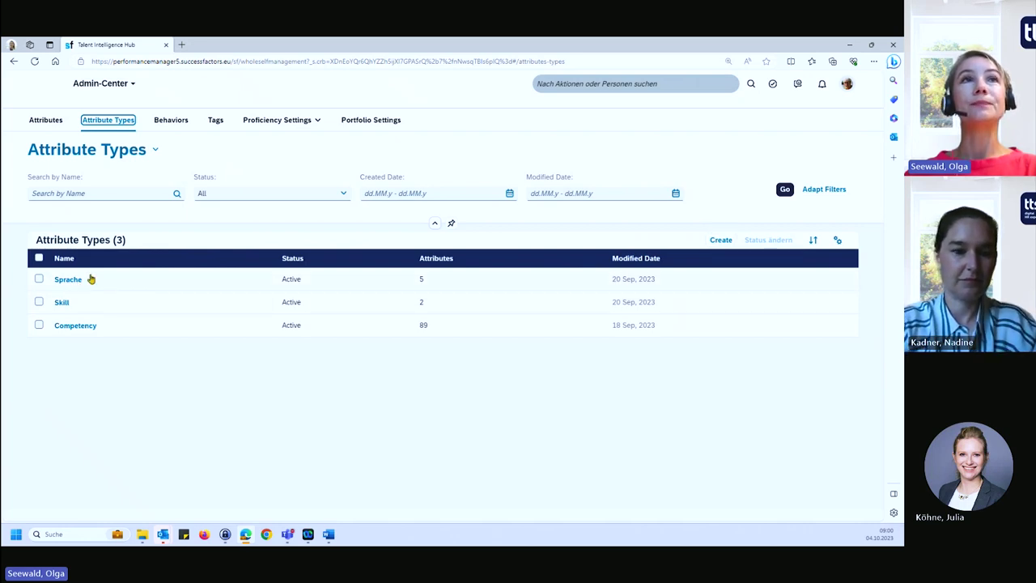
pyautogui.click(216, 123)
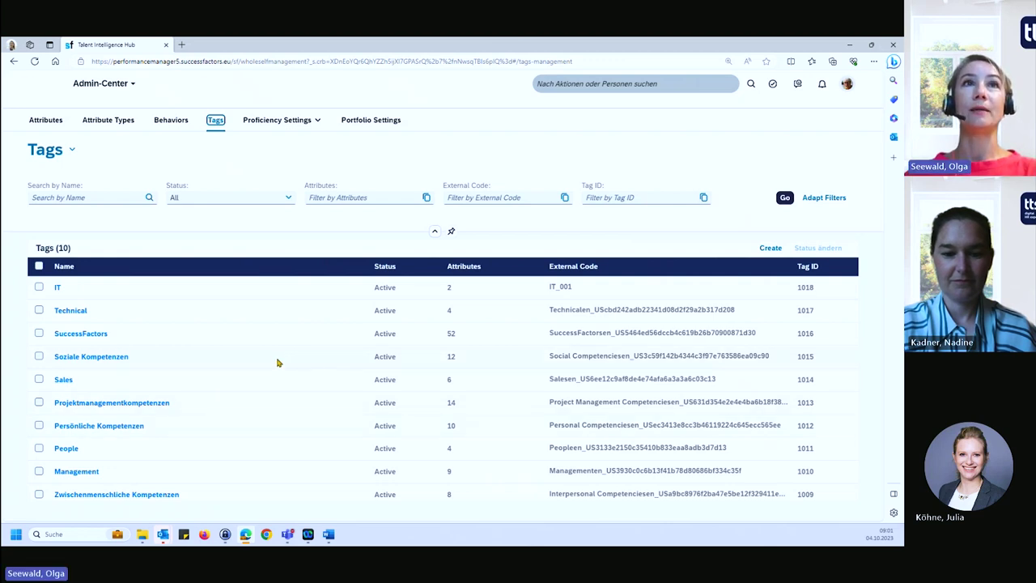
# - Open the rating scale settings and review the proficiency levels of the Kompetenzskala Europäischer Referenzrahmen für Sprachen through to C2
pyautogui.click(318, 122)
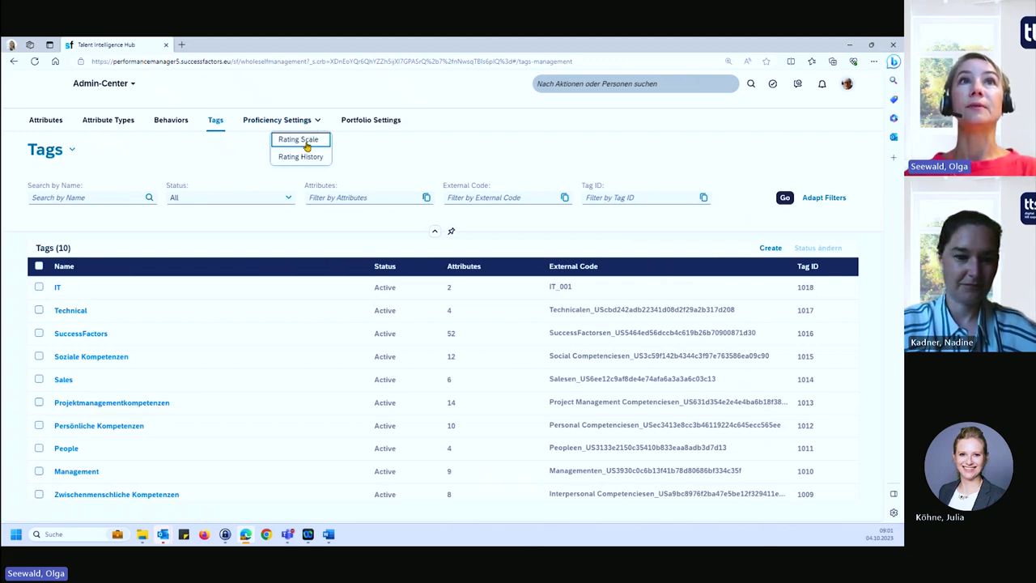
pyautogui.click(307, 146)
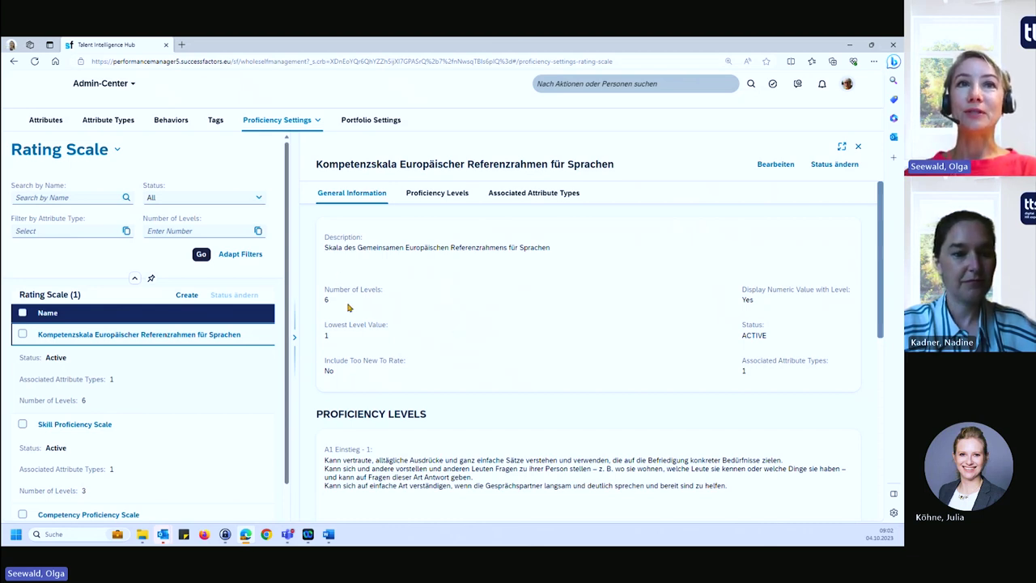
pyautogui.scroll(-1, 427, 376)
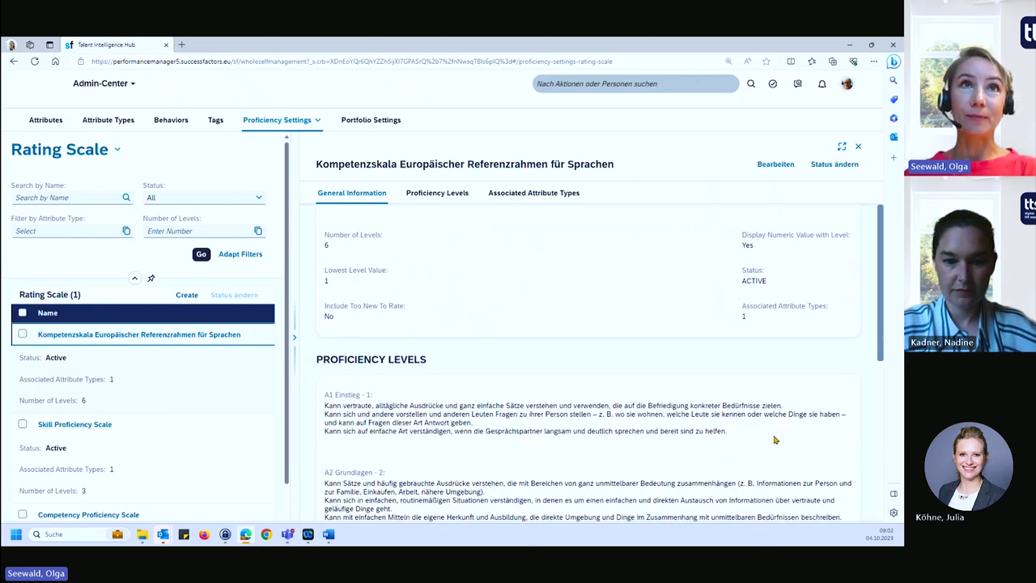
pyautogui.scroll(-5, 774, 440)
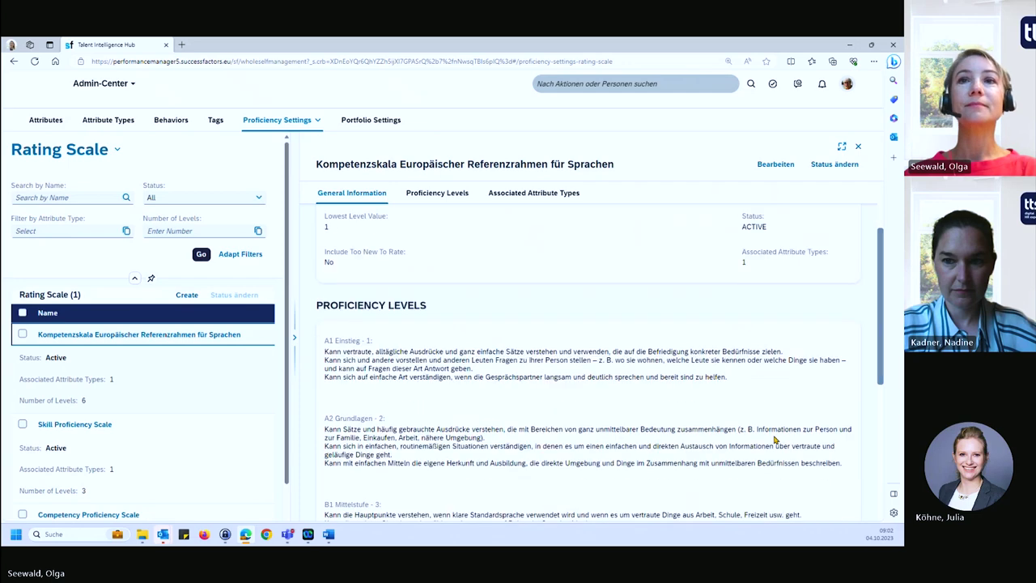
pyautogui.scroll(-2, 774, 437)
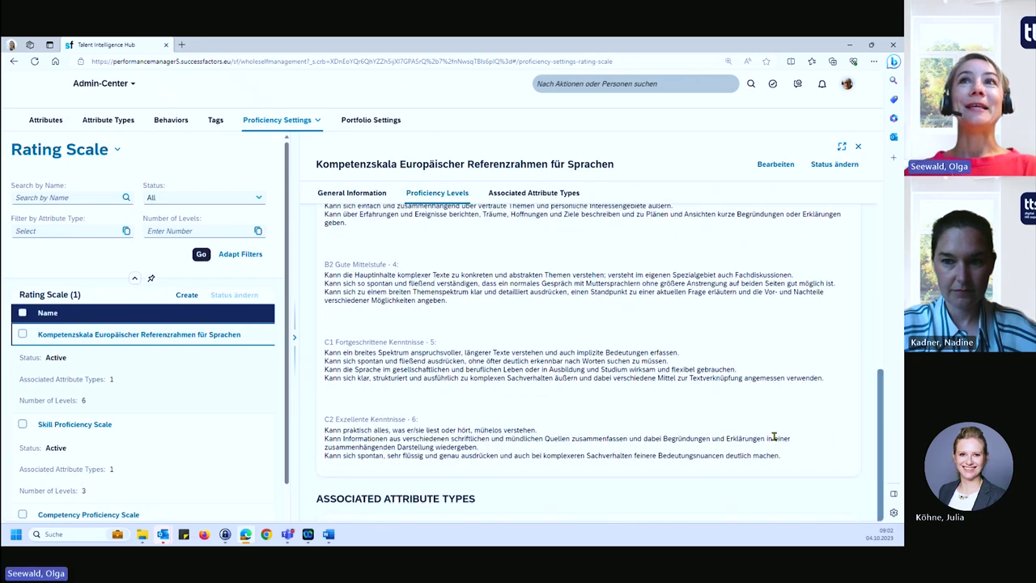